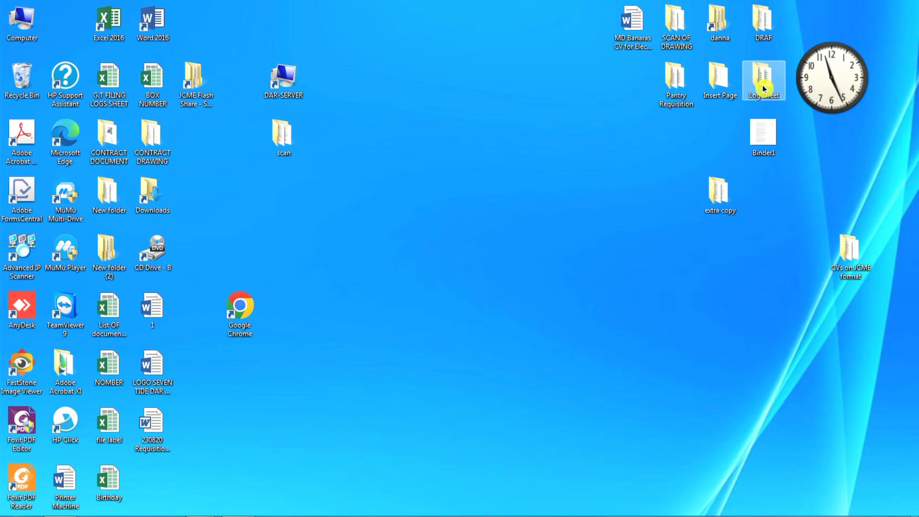
Step: Open the Log Sheet folder on the desktop and bring up the 05-NCR log workbook
right_click(764, 88)
click(764, 91)
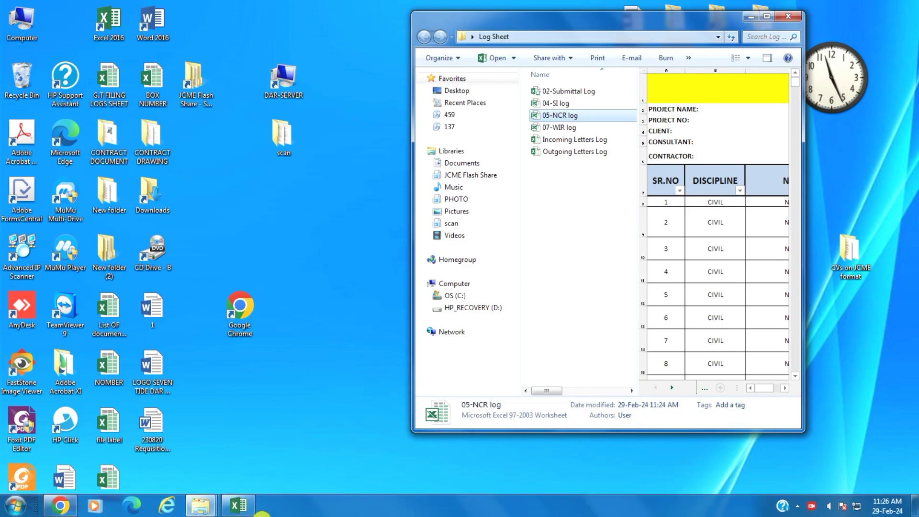
click(239, 507)
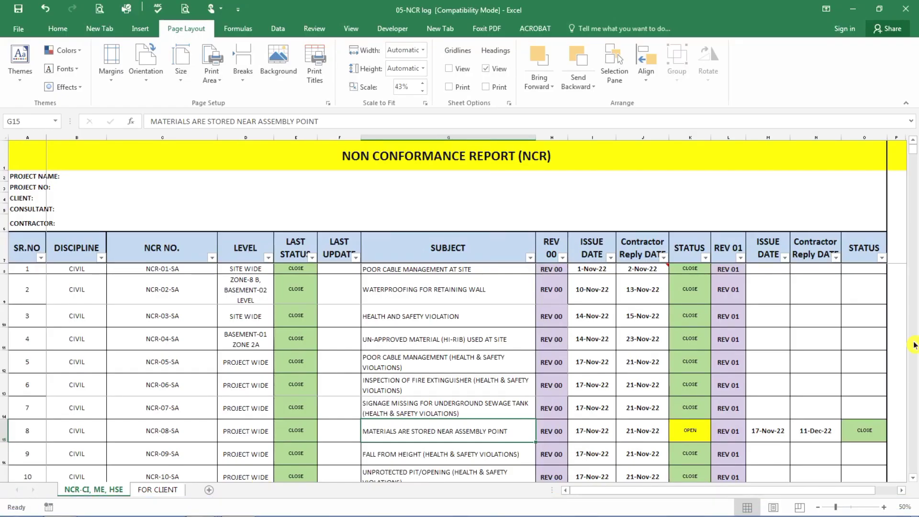
Step: Look through the entries of the Non Conformance Report log on the NCR-CI, ME, HSE sheet
scroll(323, 397, down, 14)
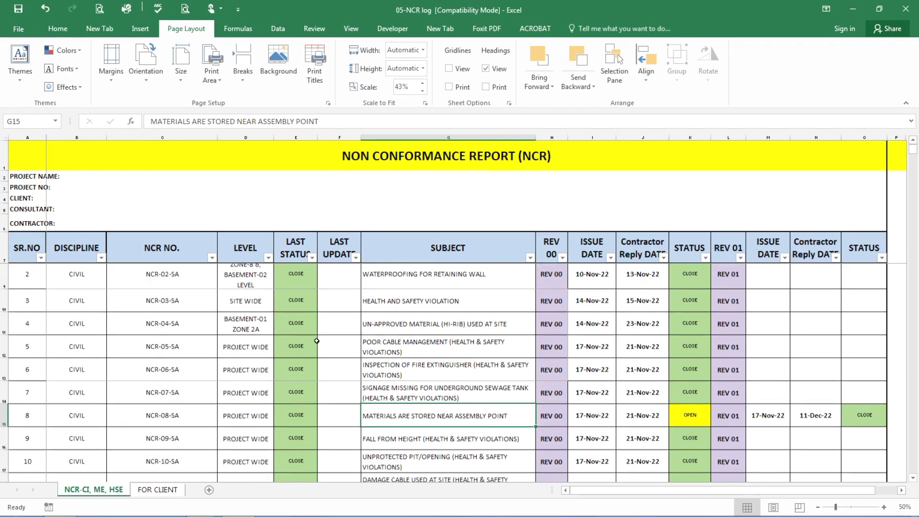
scroll(317, 338, down, 20)
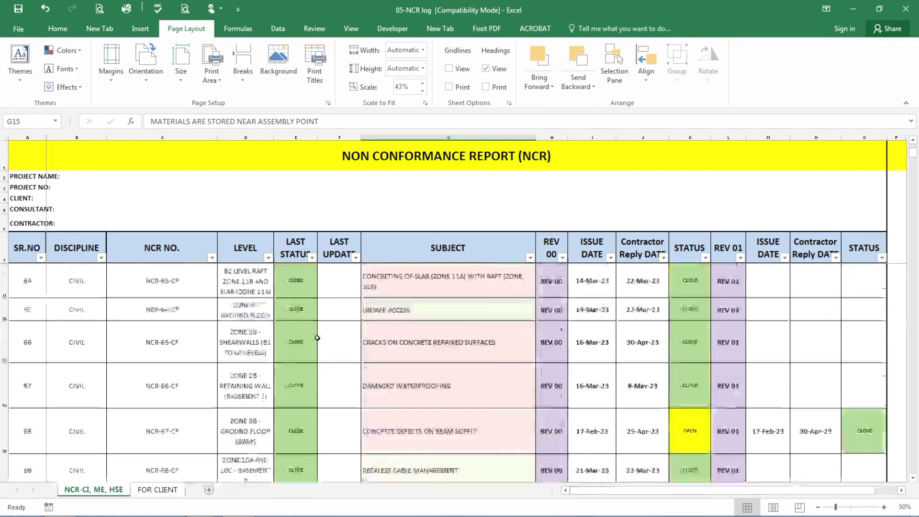
scroll(317, 338, down, 8)
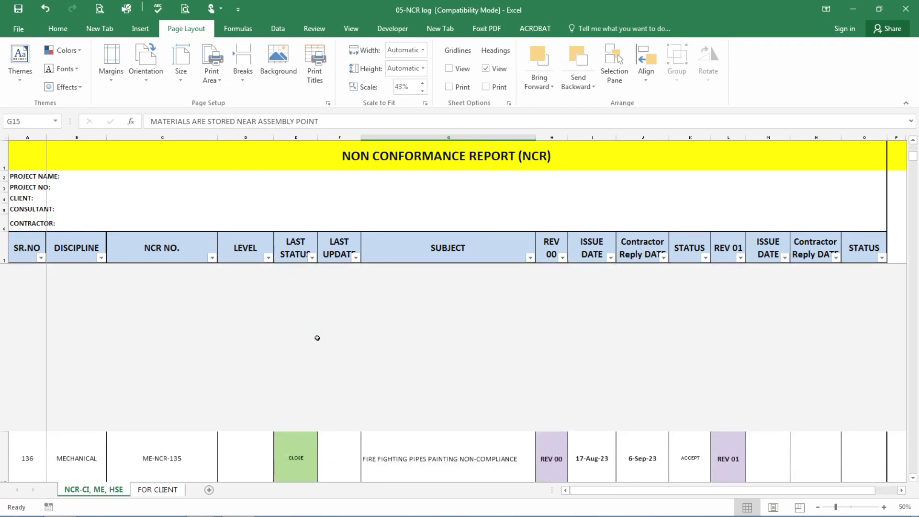
scroll(317, 337, up, 18)
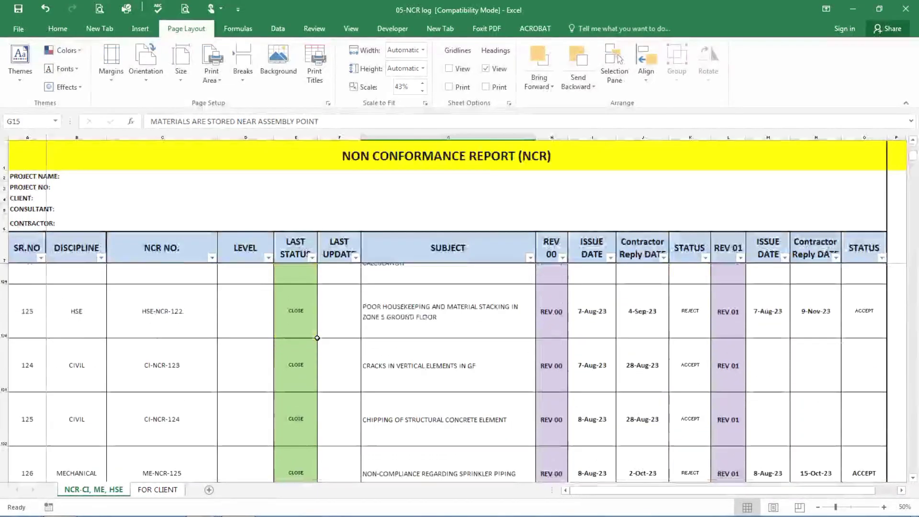
scroll(317, 337, up, 15)
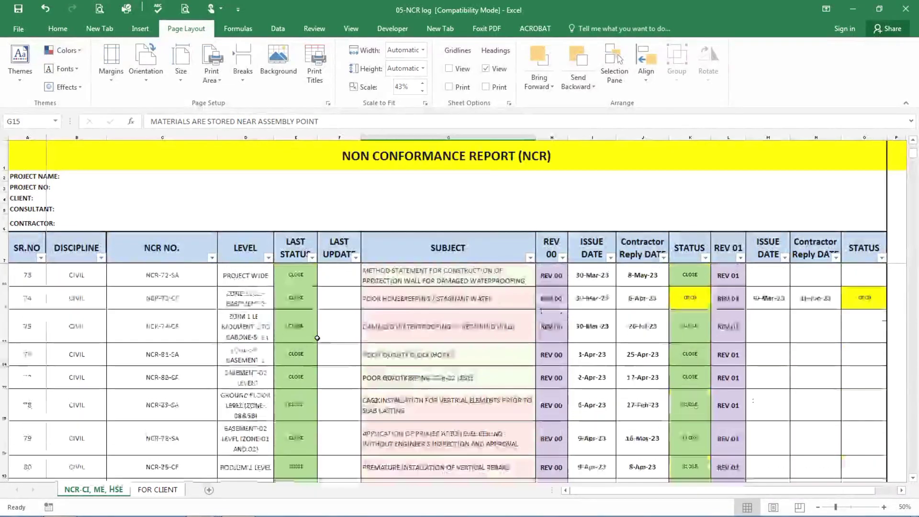
scroll(317, 337, up, 1)
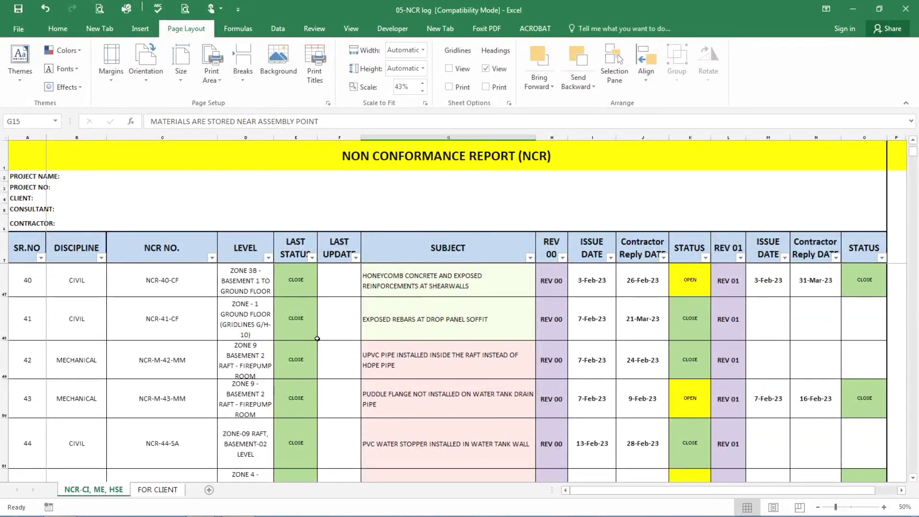
scroll(321, 355, up, 2)
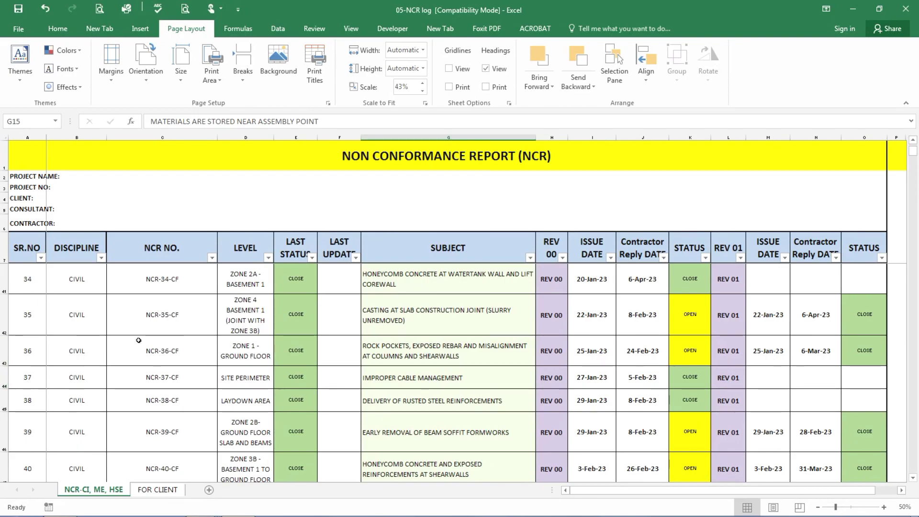
scroll(138, 340, down, 9)
scroll(77, 354, down, 4)
scroll(82, 313, up, 4)
scroll(84, 313, up, 6)
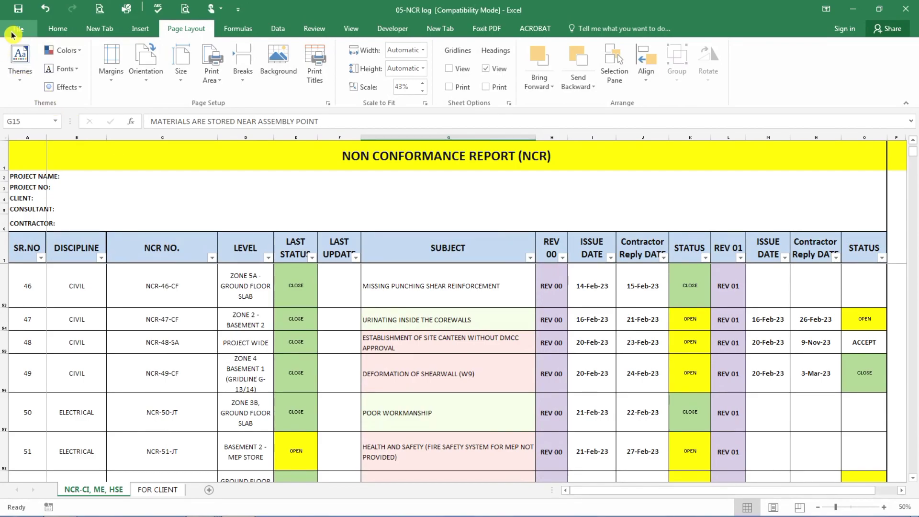
Step: Set the print area to the entries with serial numbers 46 to 51, from the SR.NO column to the second ISSUE DATE column
click(57, 30)
click(96, 31)
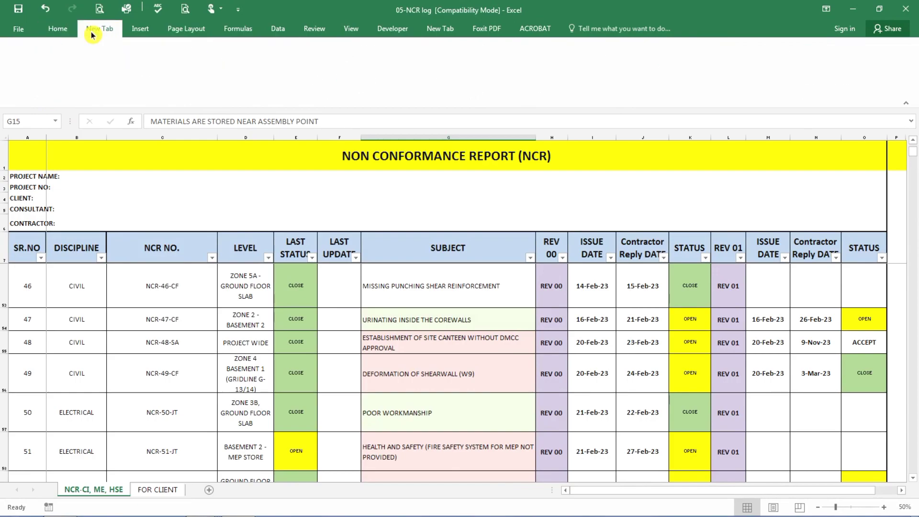
click(181, 30)
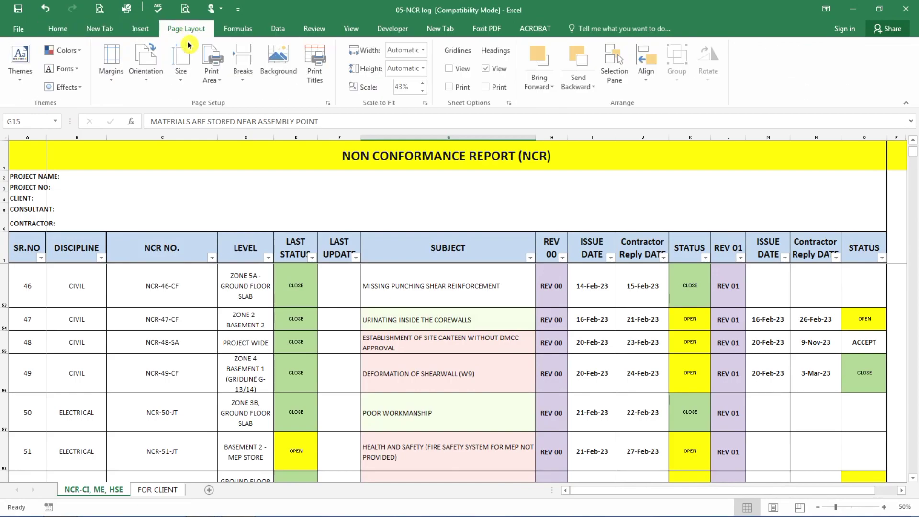
click(152, 404)
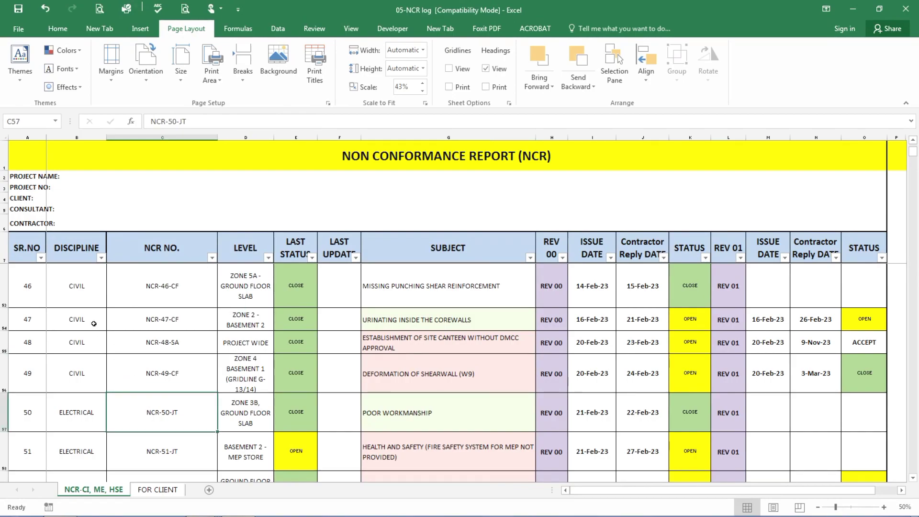
drag(30, 295, 759, 454)
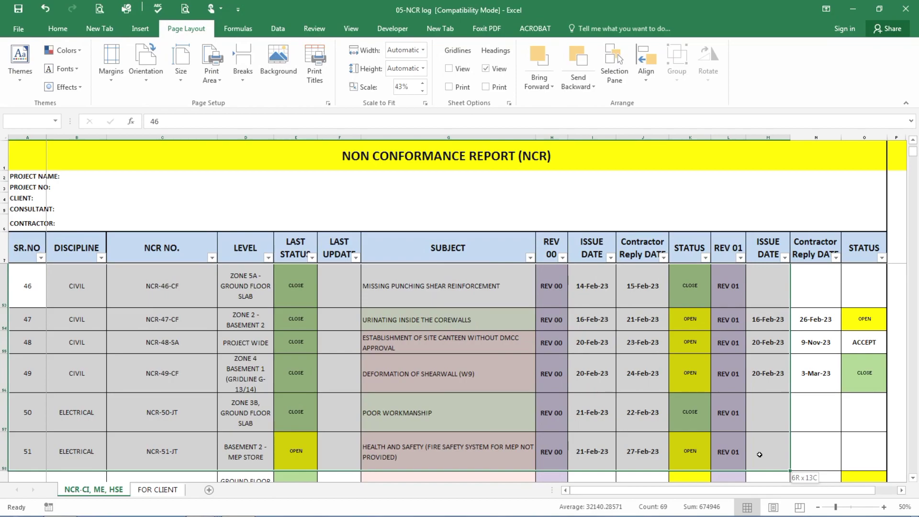
drag(759, 454, 757, 455)
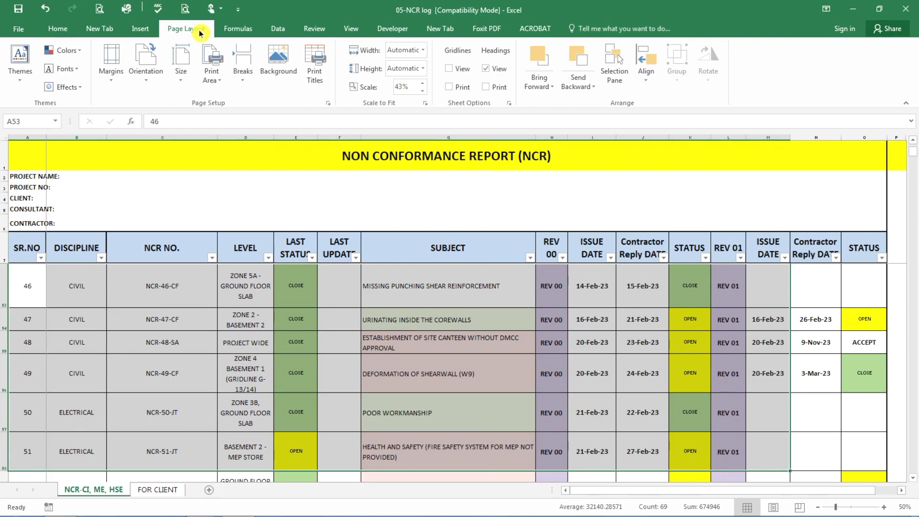
click(222, 84)
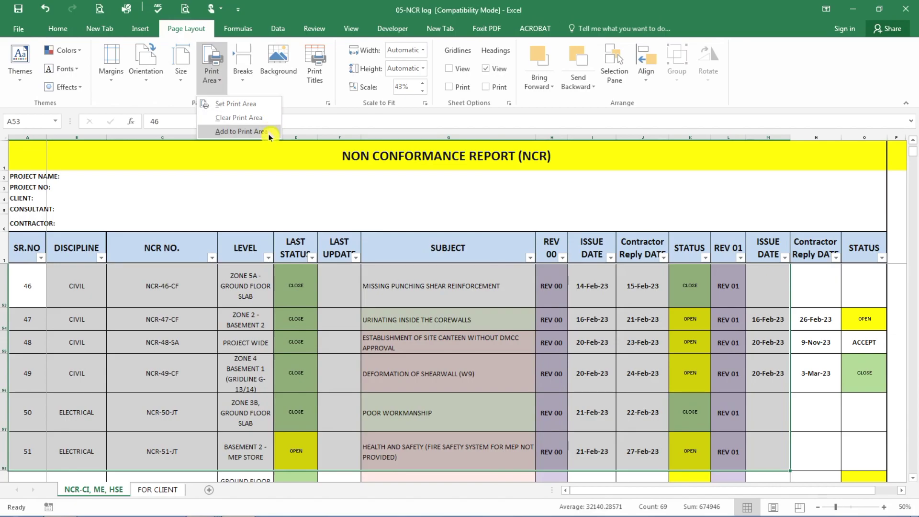
click(245, 107)
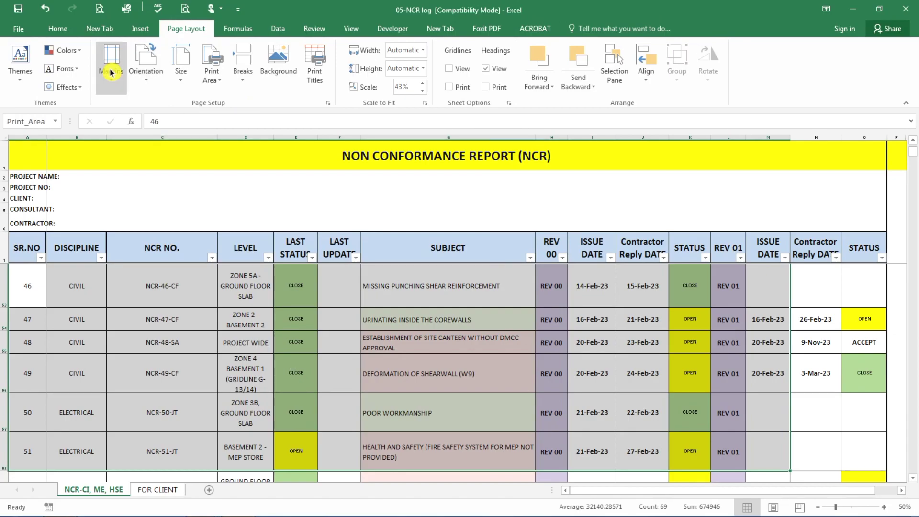
Step: Open the print preview, try A3 as the paper size and return it to A4
click(99, 13)
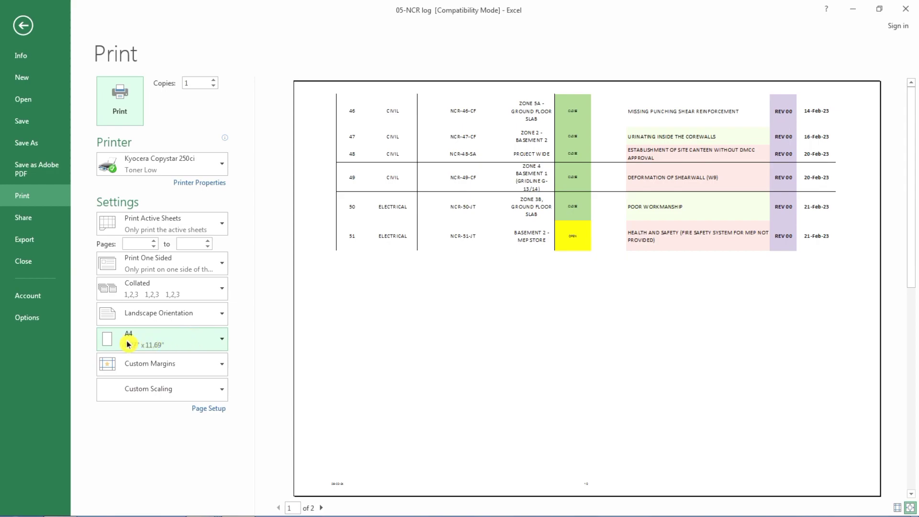
click(223, 341)
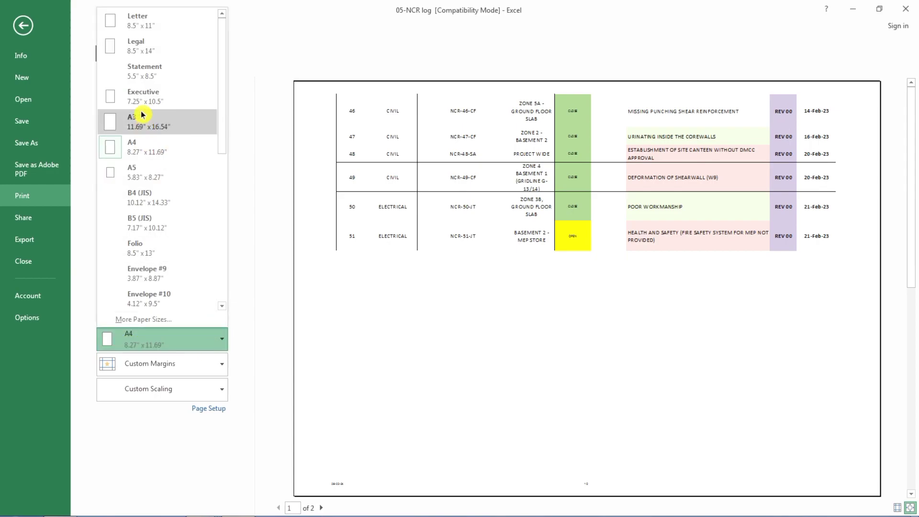
click(146, 125)
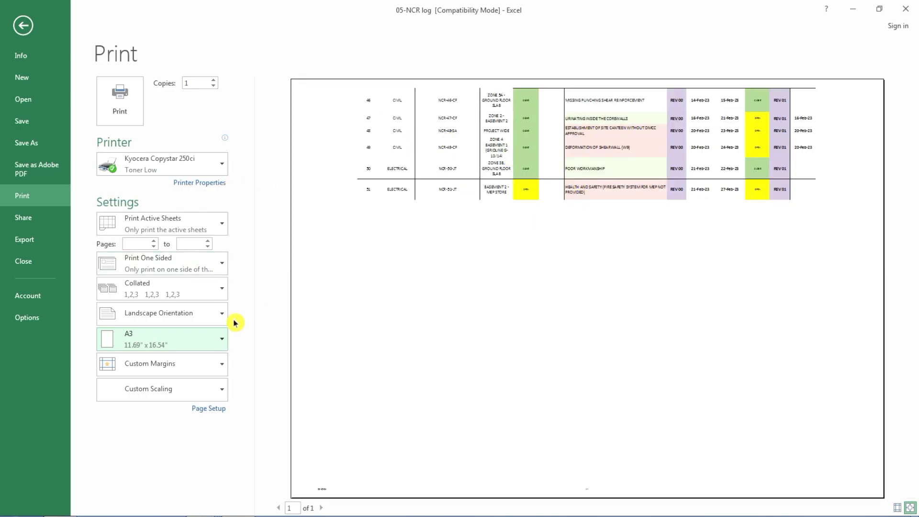
click(223, 340)
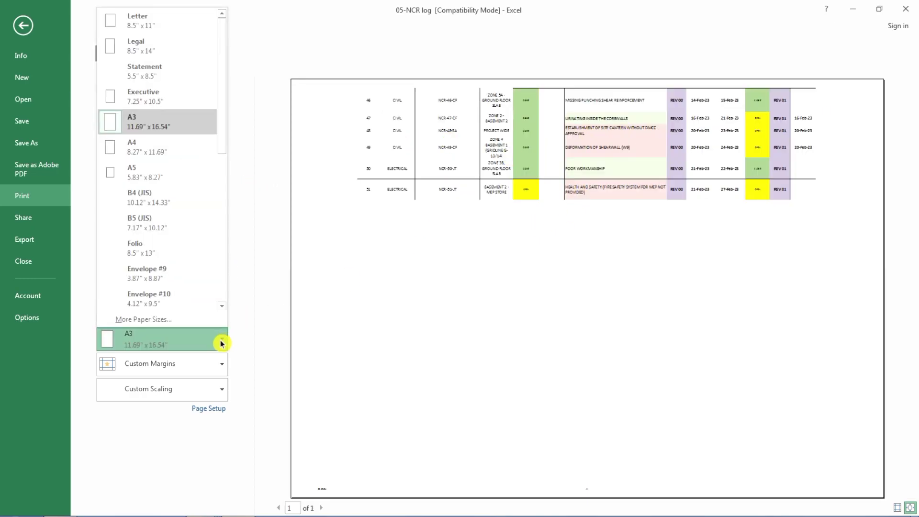
click(144, 146)
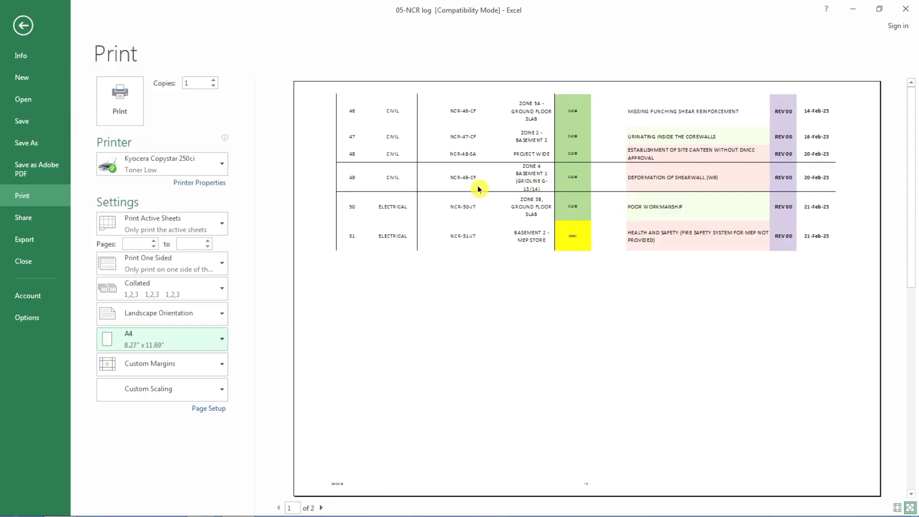
Step: Try portrait orientation for the printout, return it to landscape and leave the print preview
click(222, 314)
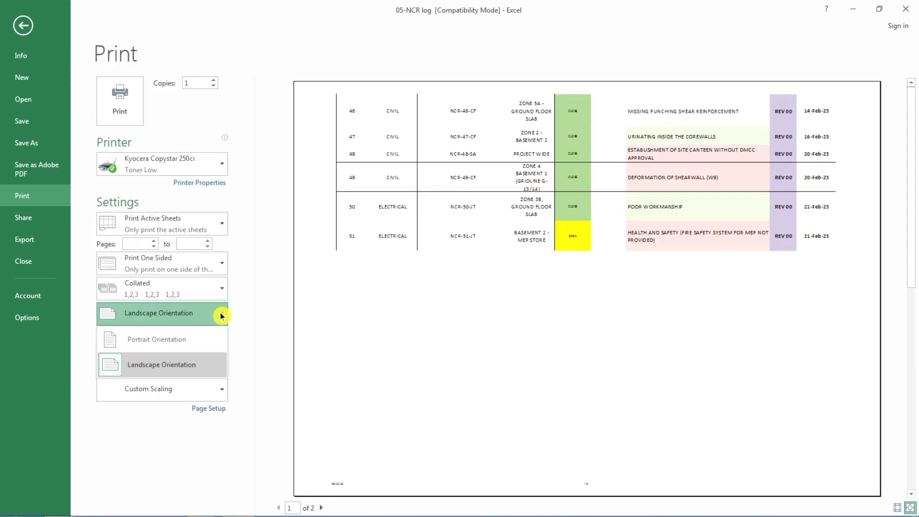
click(170, 344)
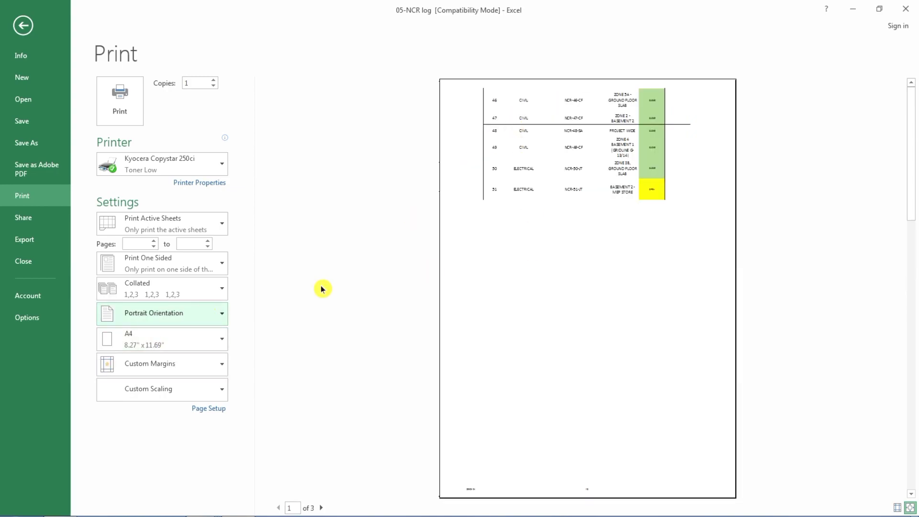
click(223, 315)
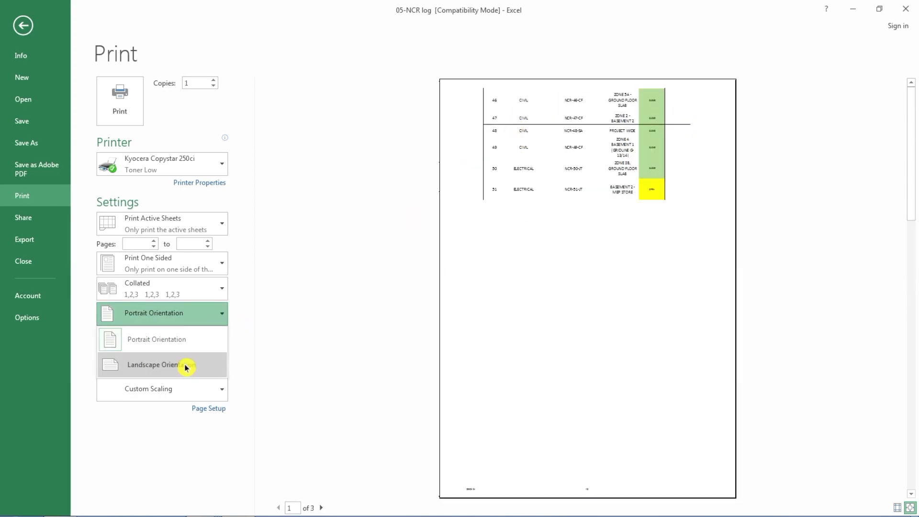
click(164, 371)
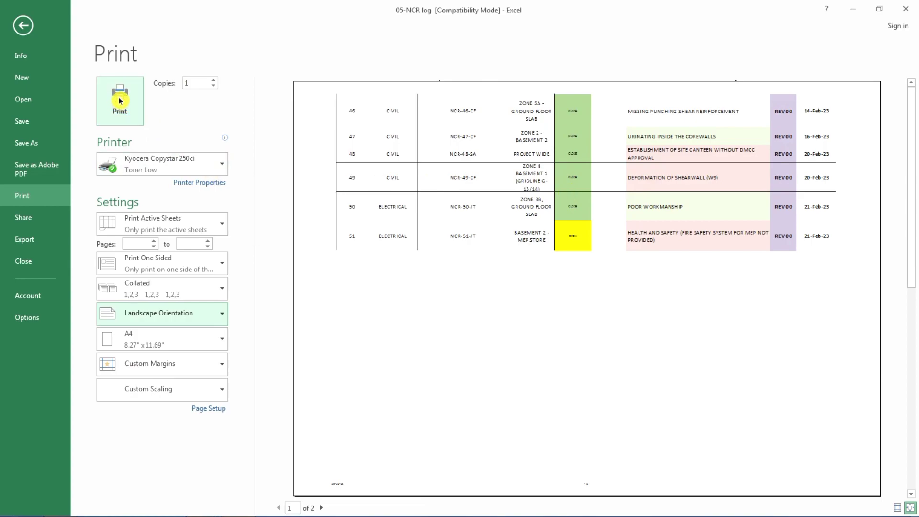
click(190, 99)
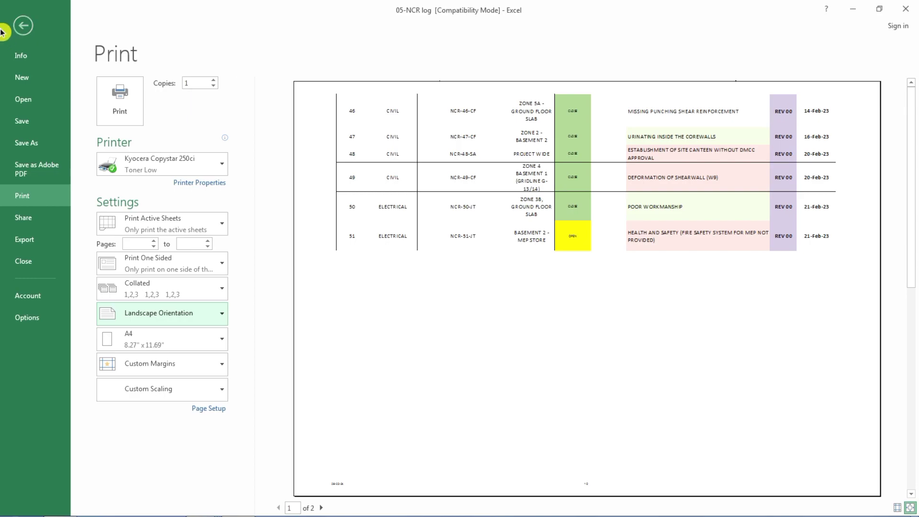
click(22, 24)
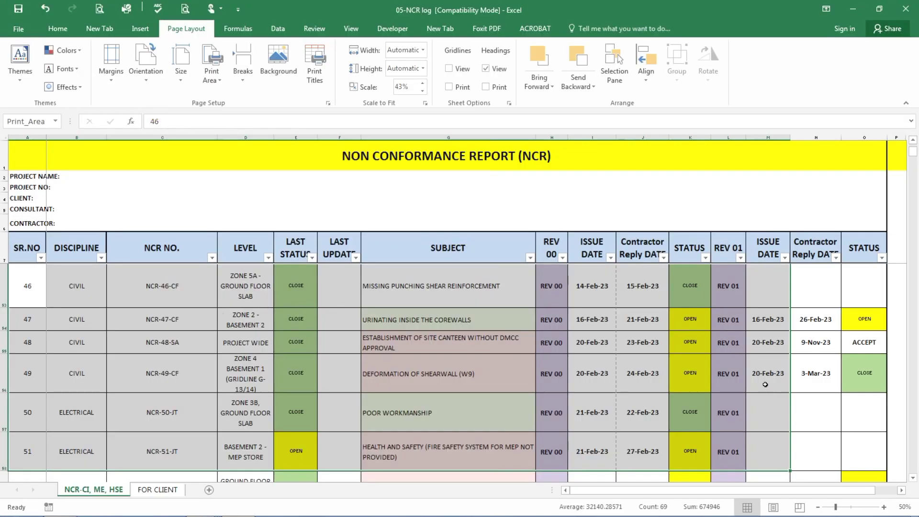
Step: Clear the range selection and browse the log entries around and below the print area, down to serial number 115
click(797, 411)
scroll(434, 322, down, 8)
scroll(398, 320, up, 10)
scroll(399, 320, down, 2)
scroll(399, 320, up, 3)
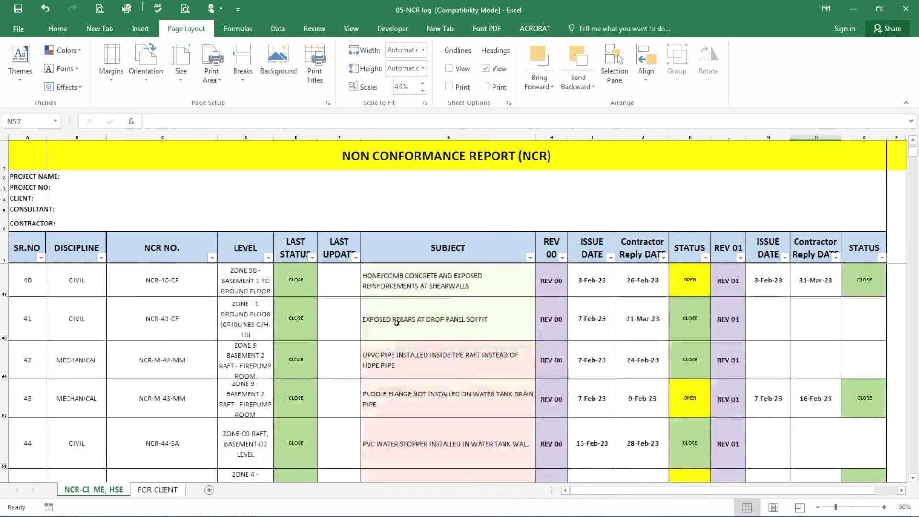
scroll(394, 325, down, 7)
scroll(393, 326, down, 10)
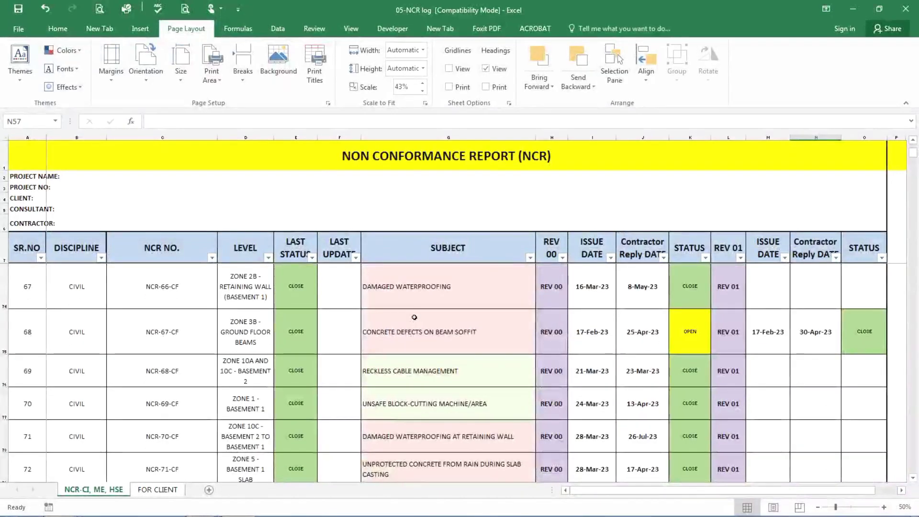
scroll(411, 316, down, 9)
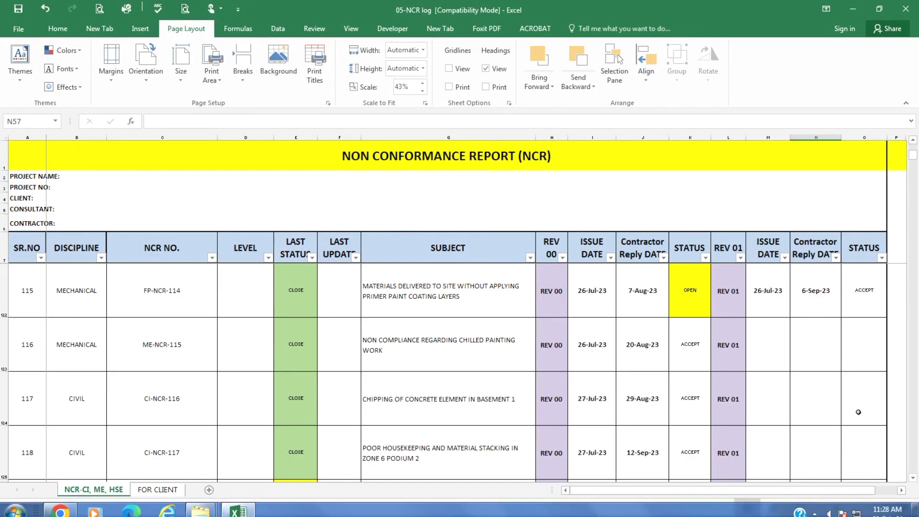
mouse_move(781, 512)
click(814, 505)
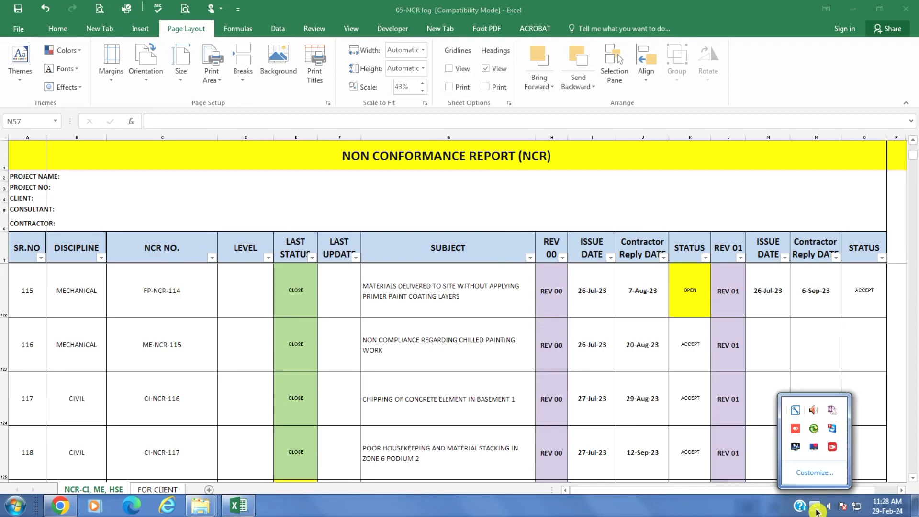
click(838, 455)
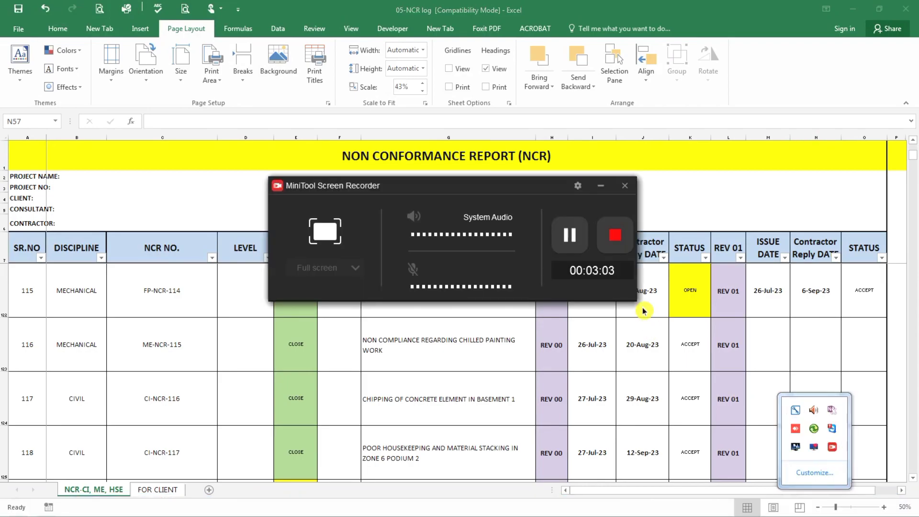